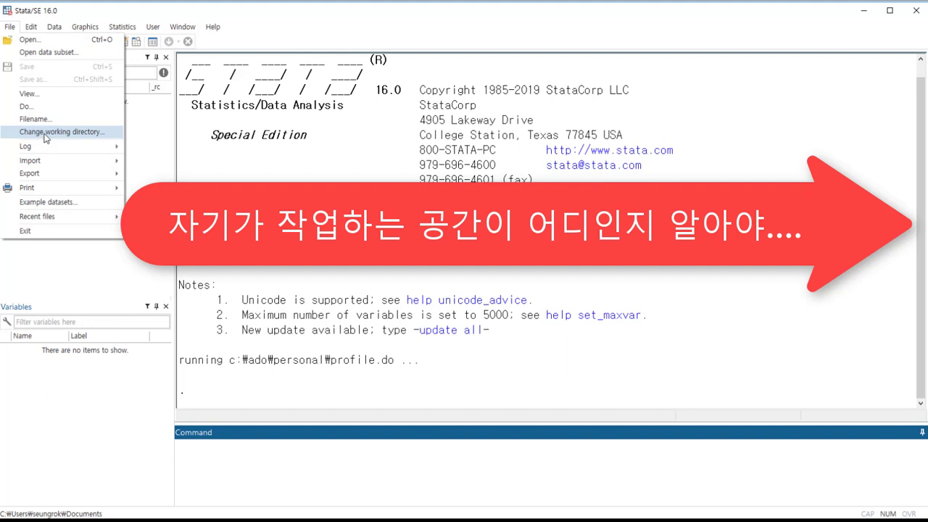
# Step: Change the working directory to E:\work and check it with the pwd command
pyautogui.click(45, 134)
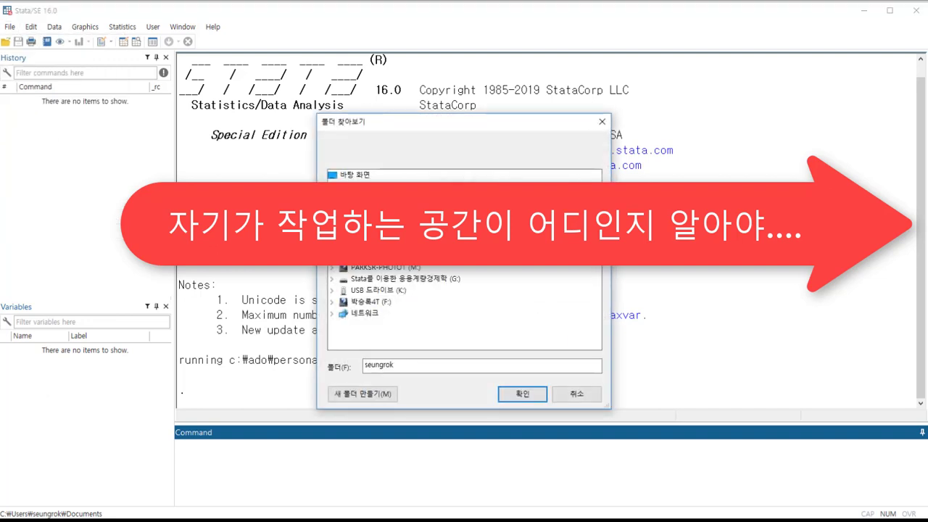
pyautogui.click(378, 268)
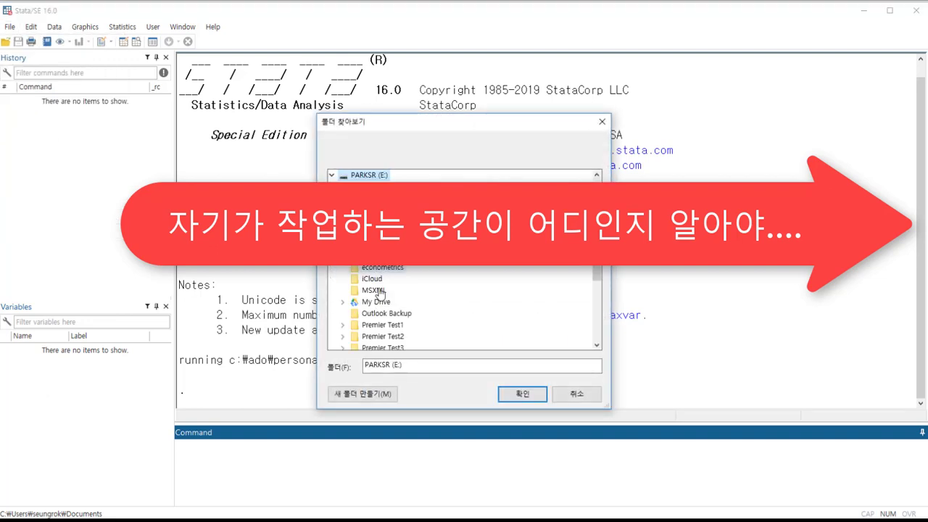
pyautogui.scroll(-3, 378, 297)
pyautogui.click(369, 290)
pyautogui.click(514, 397)
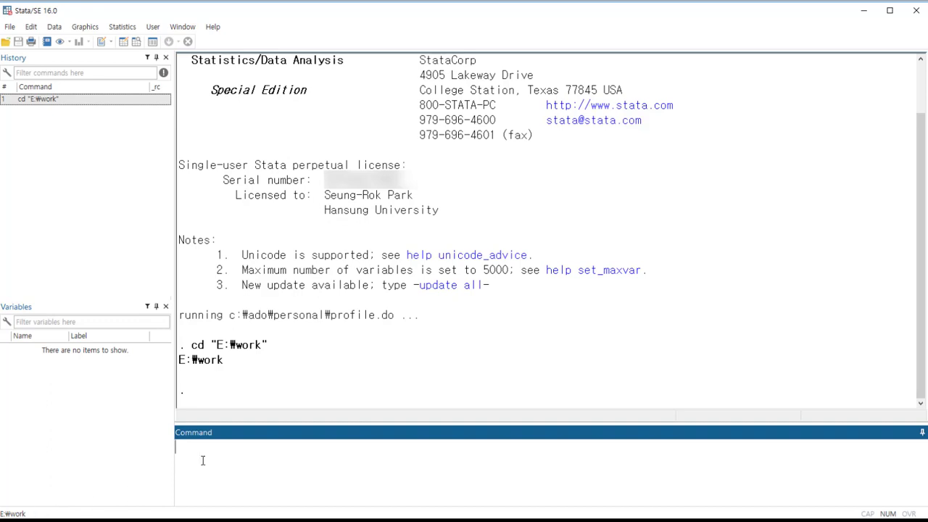
pyautogui.write('pwd')
pyautogui.press('Return')
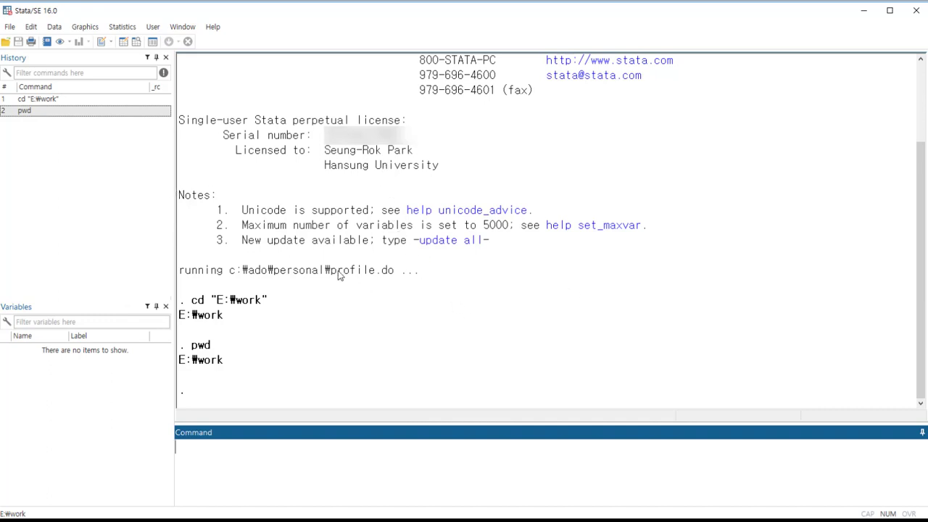
# Step: Load auto.dta from the example datasets installed with Stata and close the dataset viewer
pyautogui.click(10, 29)
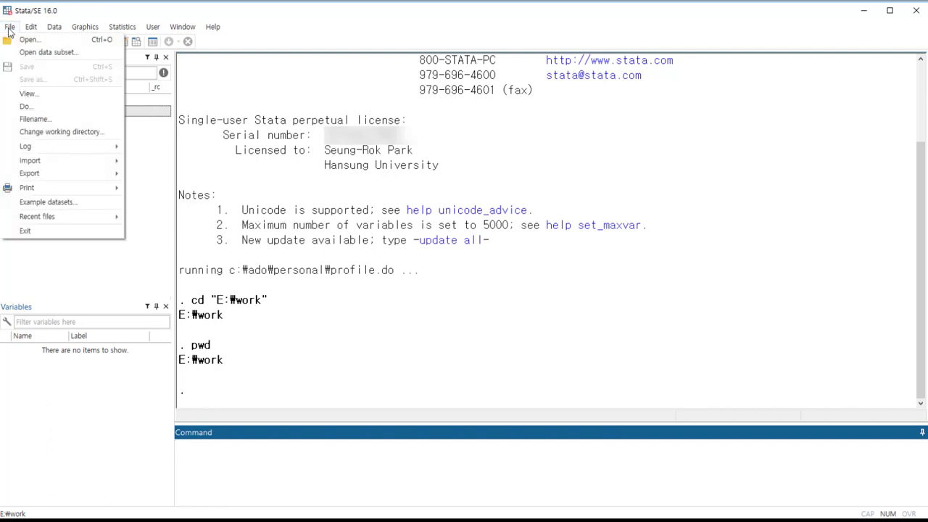
pyautogui.click(41, 203)
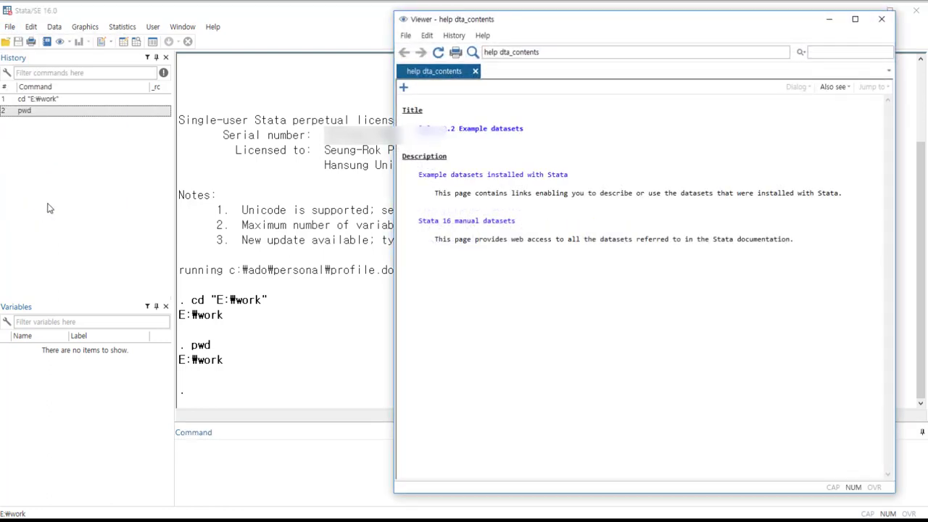
pyautogui.click(481, 176)
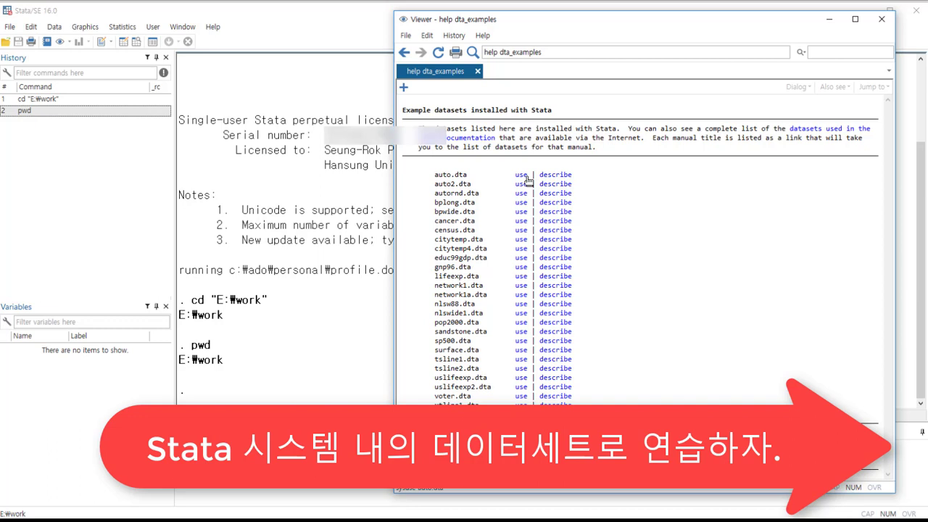
pyautogui.click(521, 175)
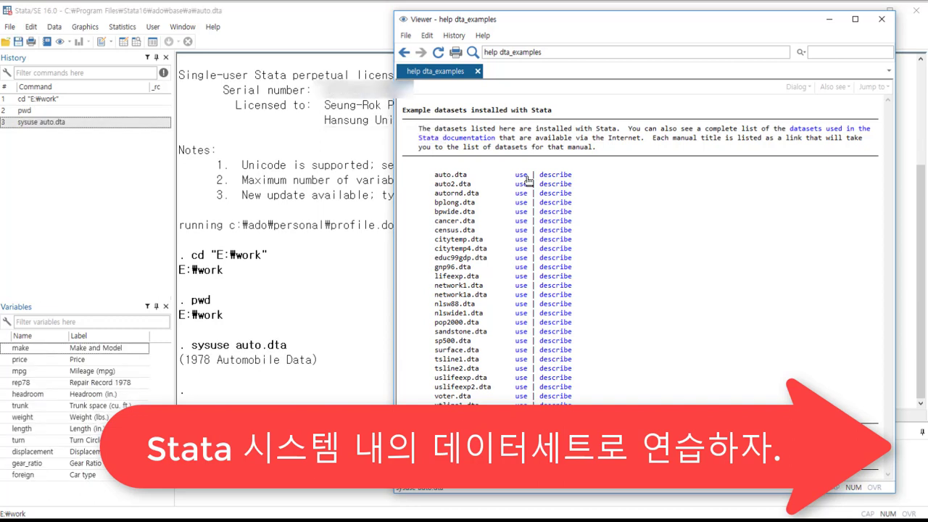
pyautogui.click(881, 19)
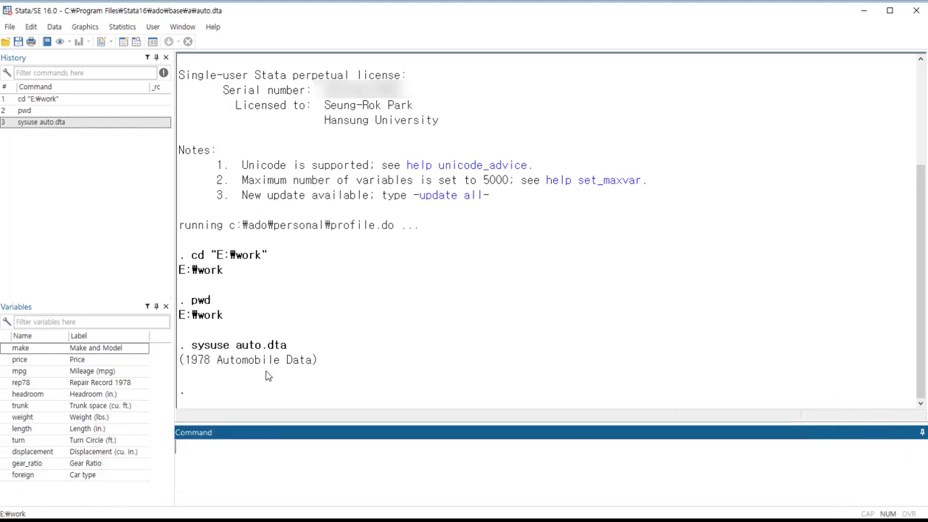
# Step: Examine the sysuse output and the auto.dta records in the Data Editor, closing the editor again
pyautogui.moveTo(180, 343); pyautogui.dragTo(333, 370)
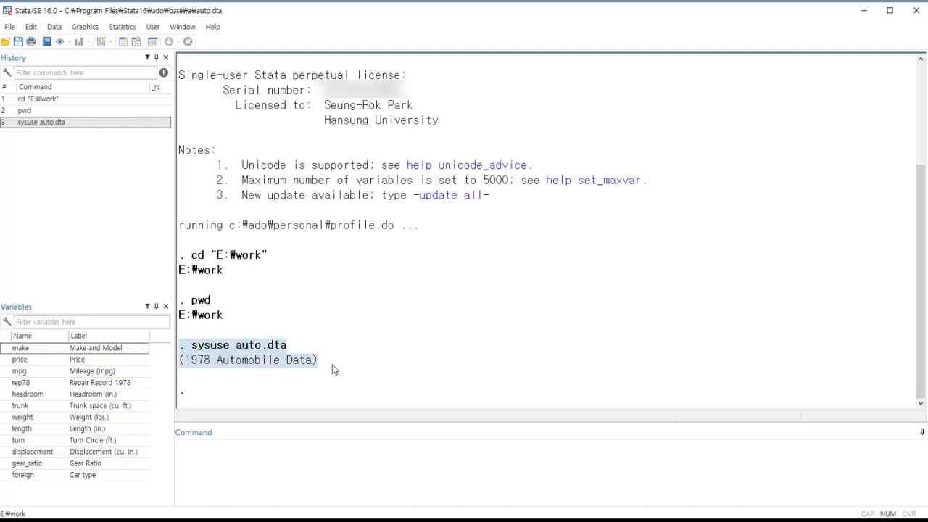
pyautogui.click(333, 369)
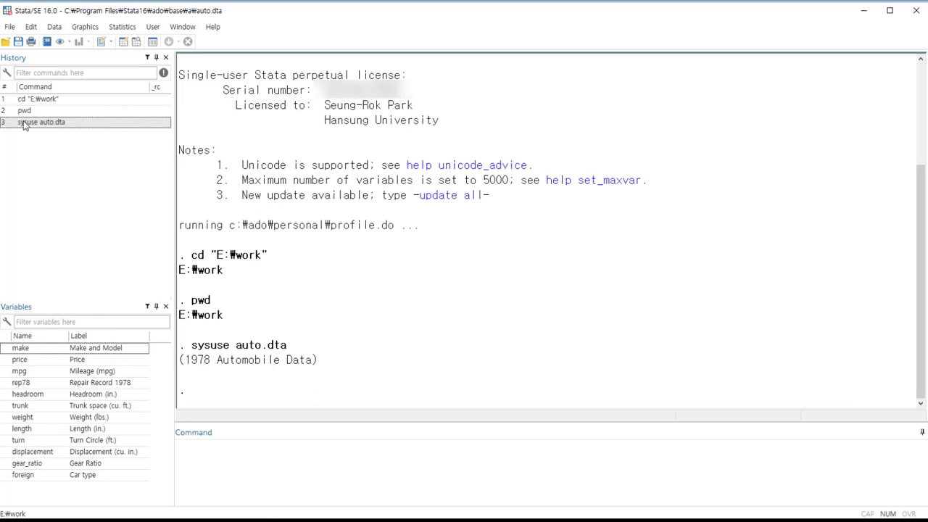
pyautogui.click(124, 42)
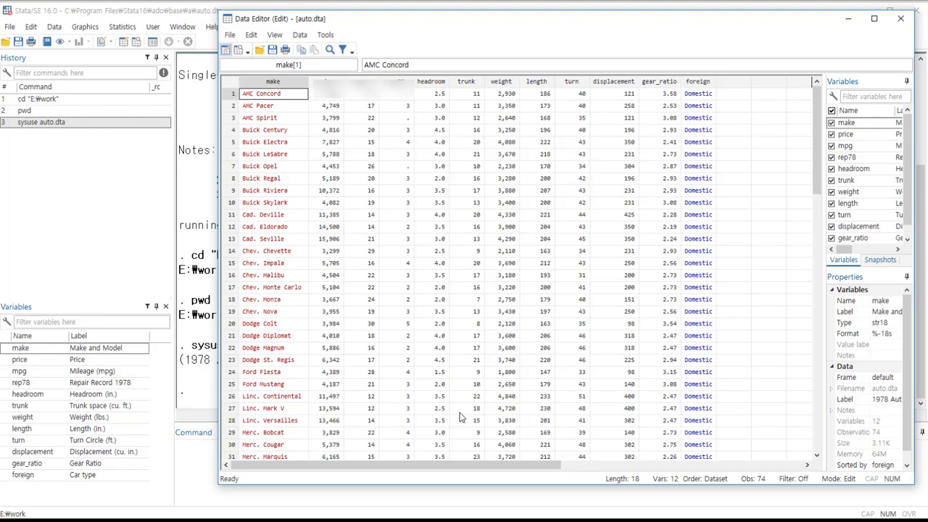
pyautogui.click(901, 19)
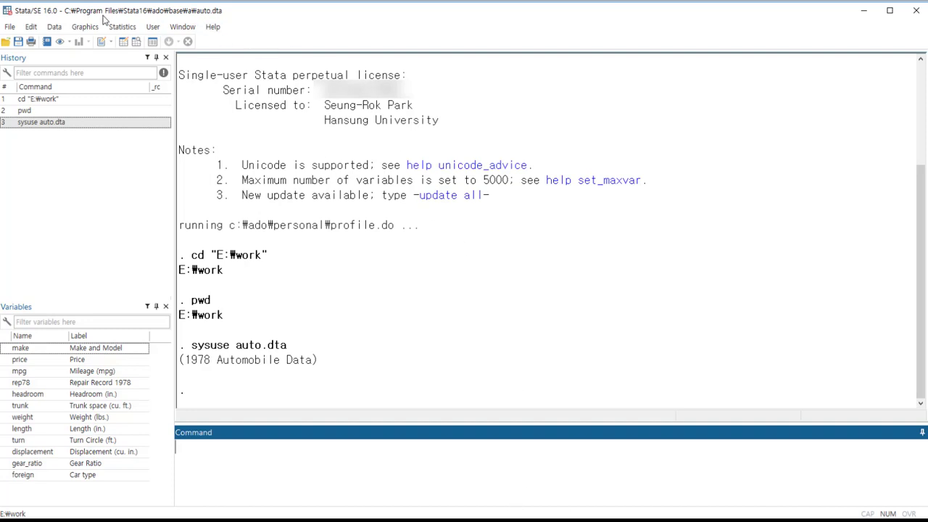
# Step: Produce standard summary statistics for price, mpg, rep78 and headroom through the summarize dialog
pyautogui.click(121, 27)
pyautogui.moveTo(130, 46)
pyautogui.moveTo(304, 42)
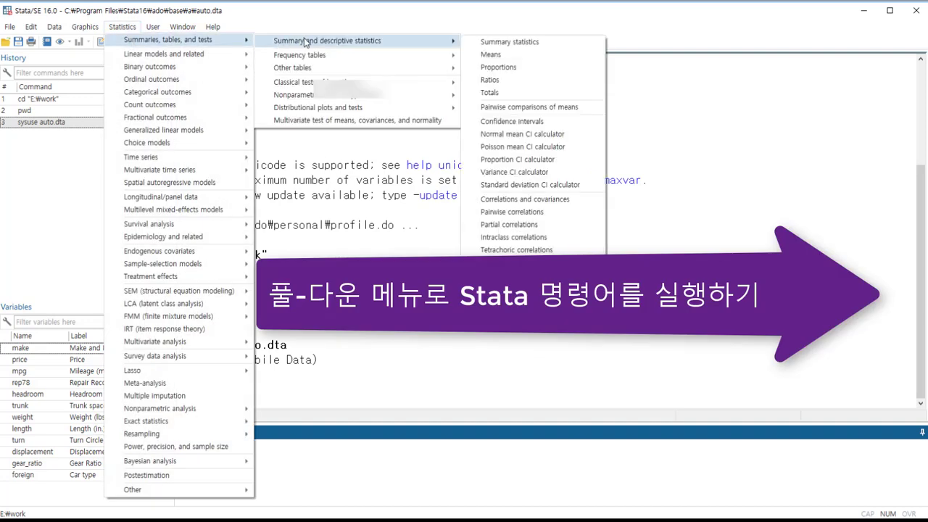
pyautogui.click(525, 42)
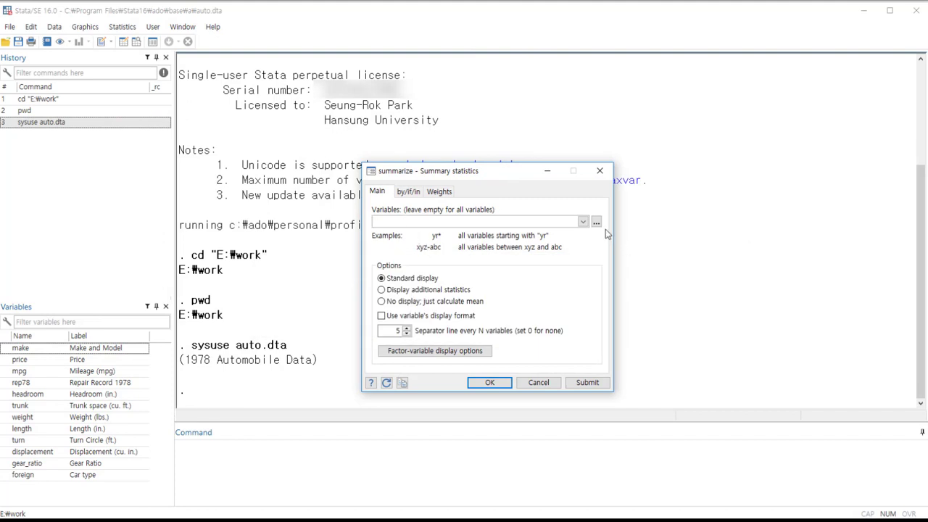
pyautogui.click(583, 222)
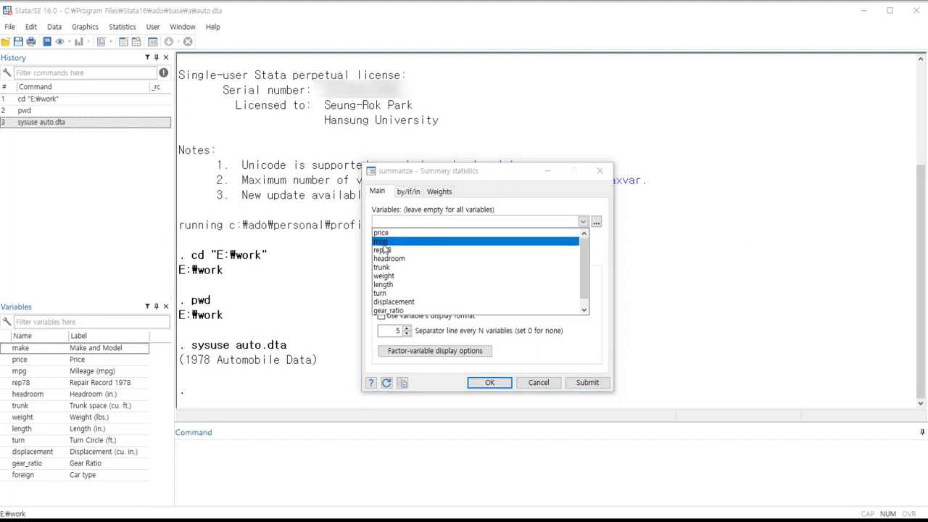
pyautogui.click(384, 232)
pyautogui.click(385, 242)
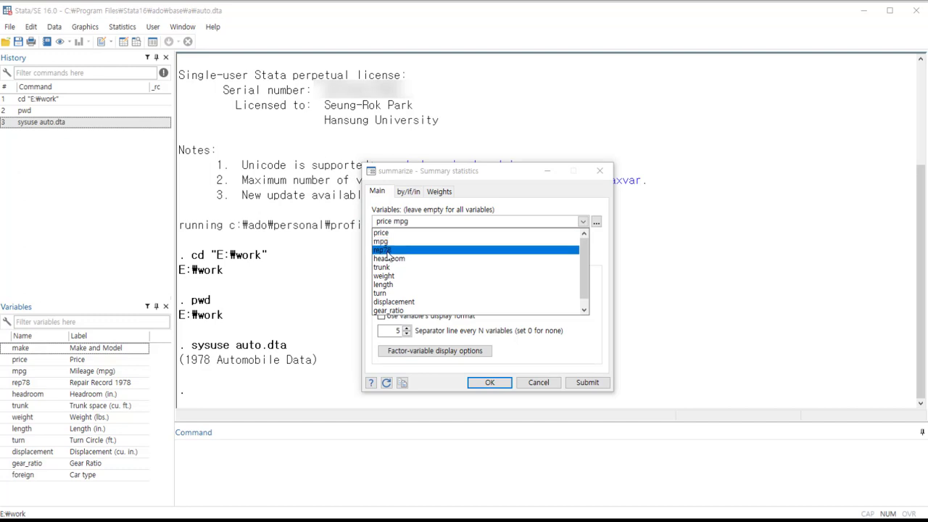
pyautogui.click(388, 250)
pyautogui.click(384, 260)
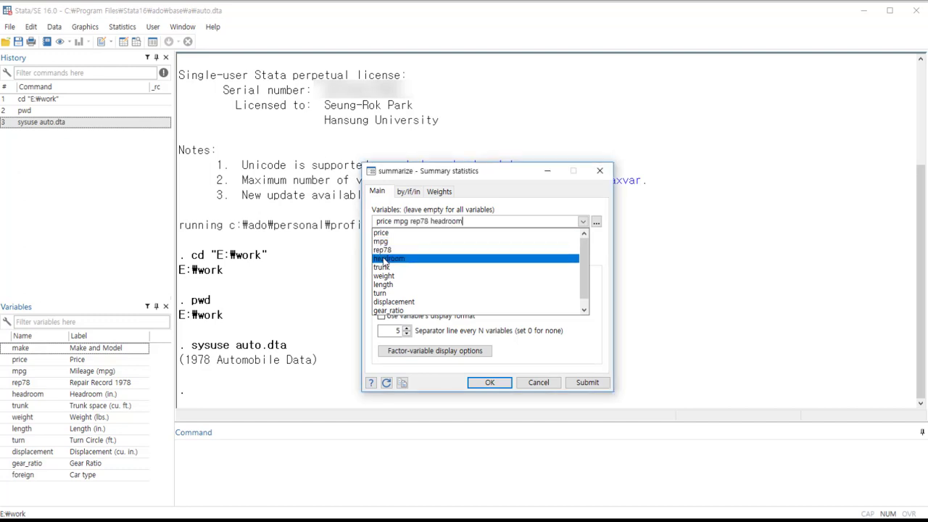
pyautogui.click(497, 388)
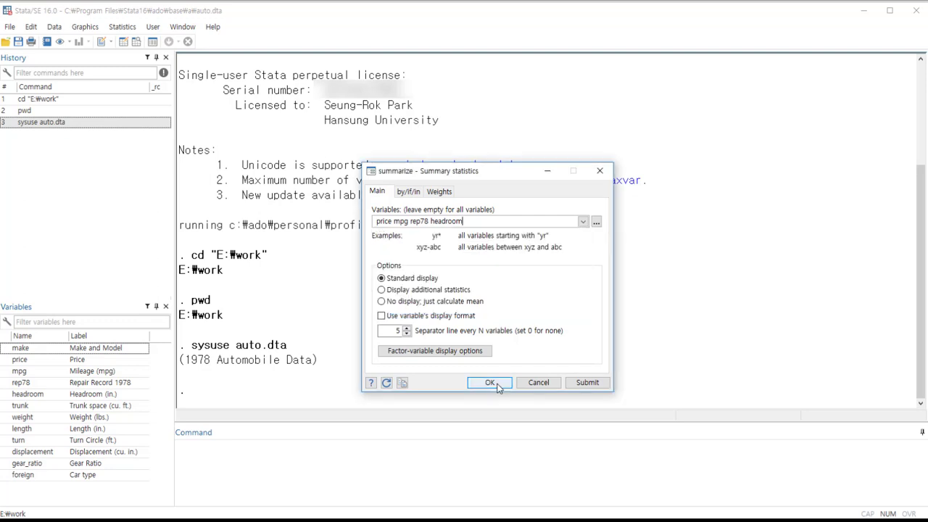
pyautogui.click(489, 383)
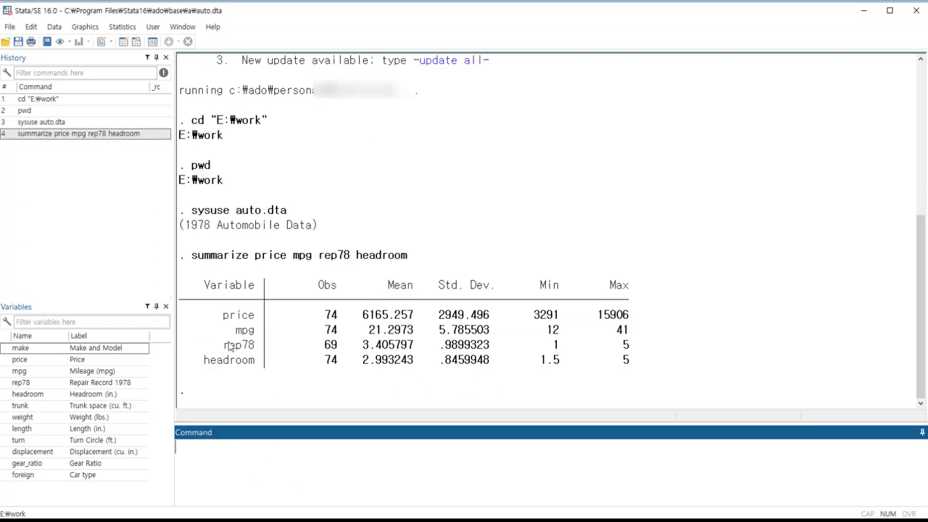
# Step: Recall the summarize price mpg rep78 headroom command from the command history and run it again
pyautogui.click(29, 135)
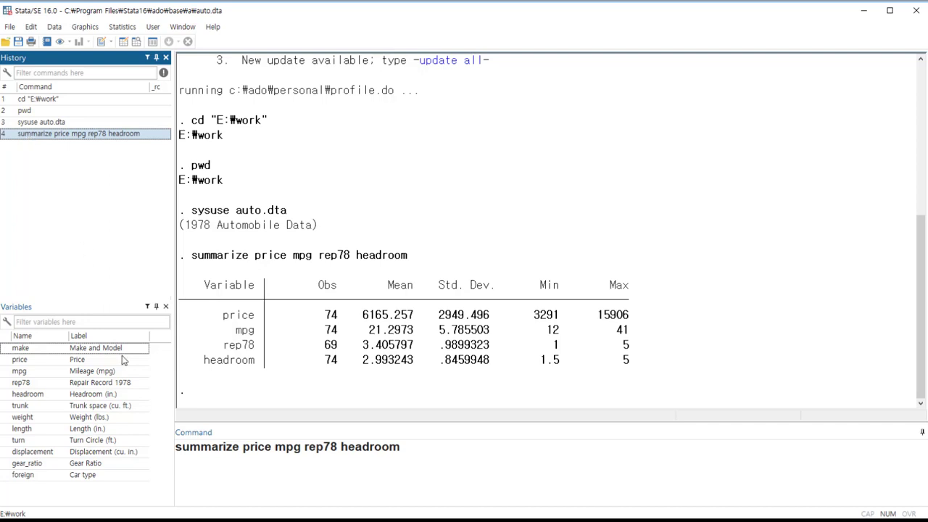
pyautogui.moveTo(241, 454); pyautogui.dragTo(185, 454)
pyautogui.click(275, 480)
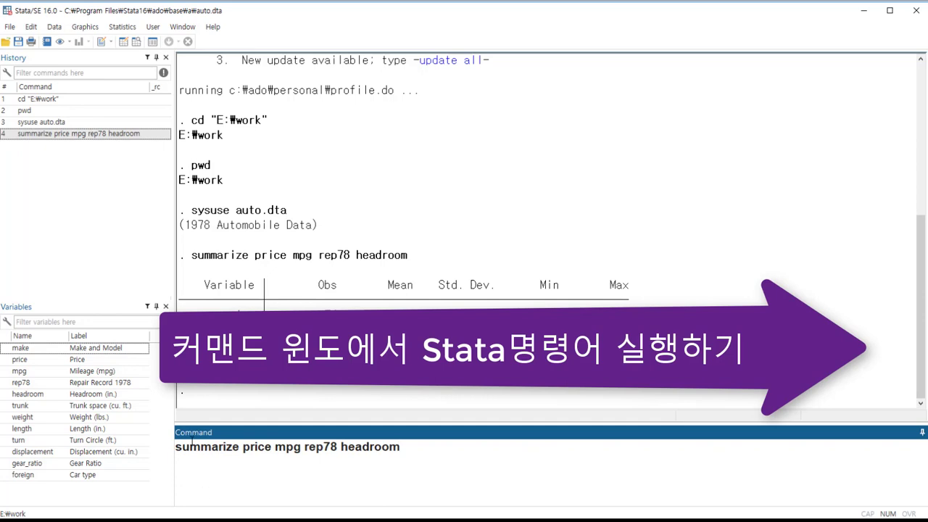
pyautogui.moveTo(411, 446); pyautogui.dragTo(159, 433)
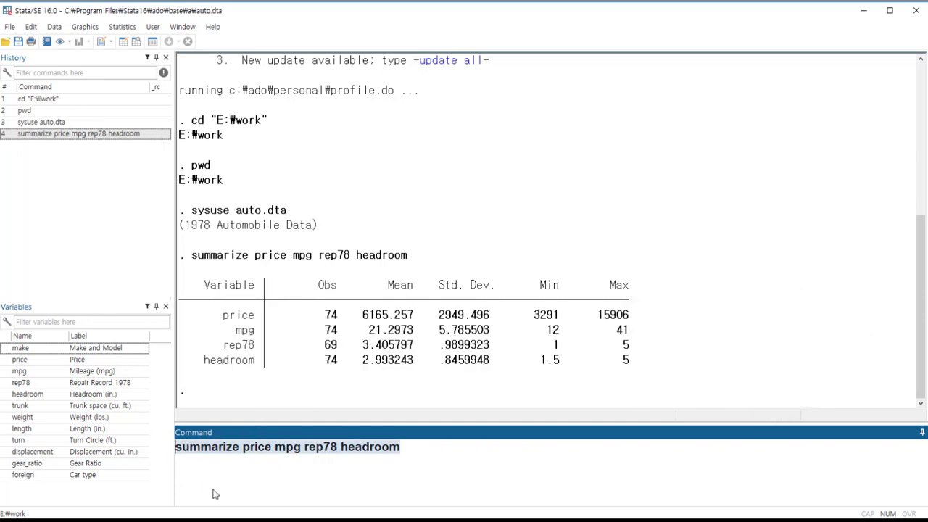
pyautogui.click(484, 483)
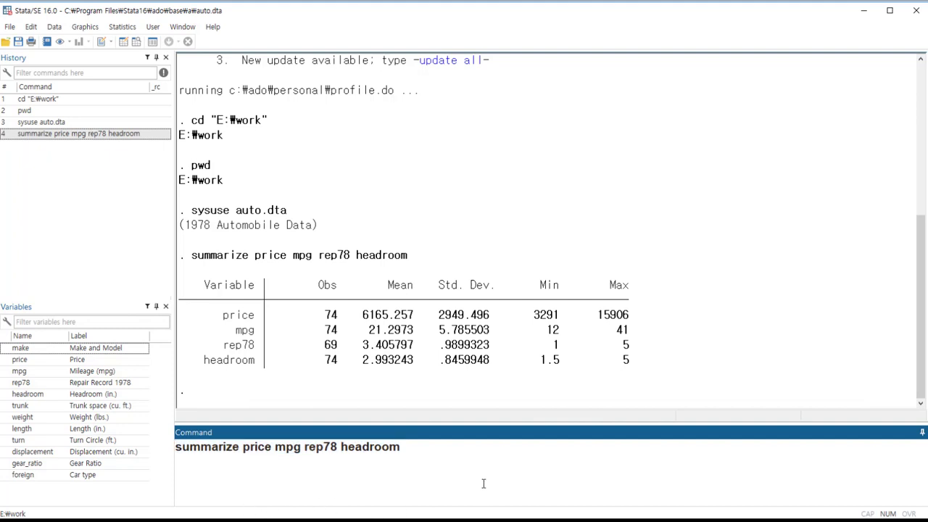
pyautogui.press('Return')
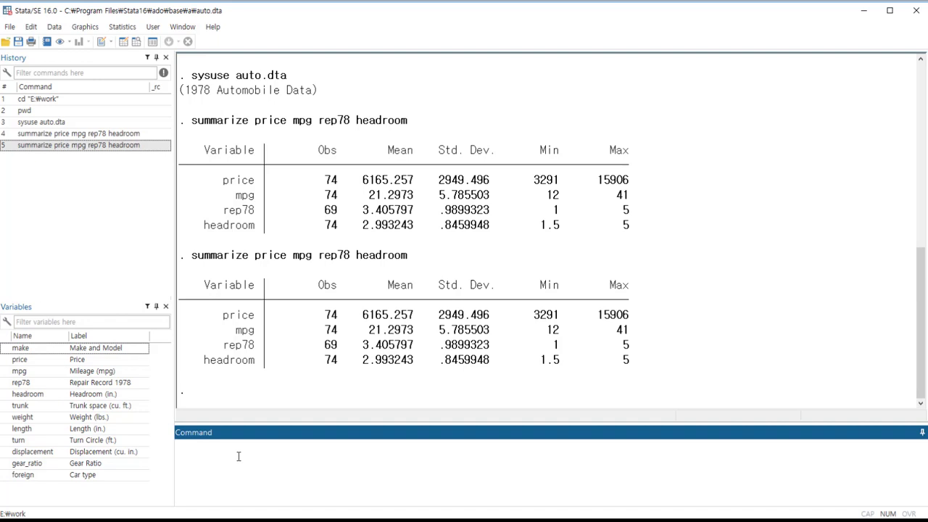
# Step: Draw a scatter plot of price against mpg with the scatter command and close the graph
pyautogui.write('scatter')
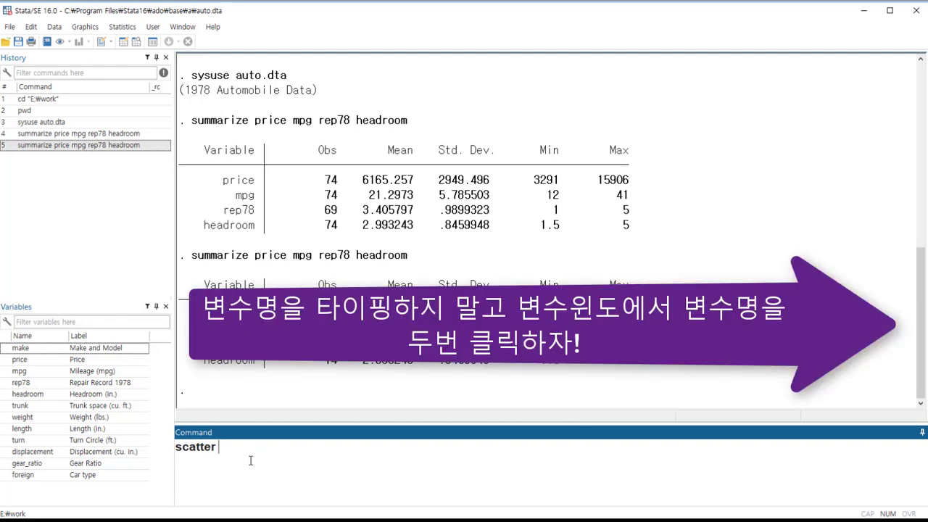
pyautogui.click(22, 360)
pyautogui.doubleClick(22, 360)
pyautogui.doubleClick(20, 371)
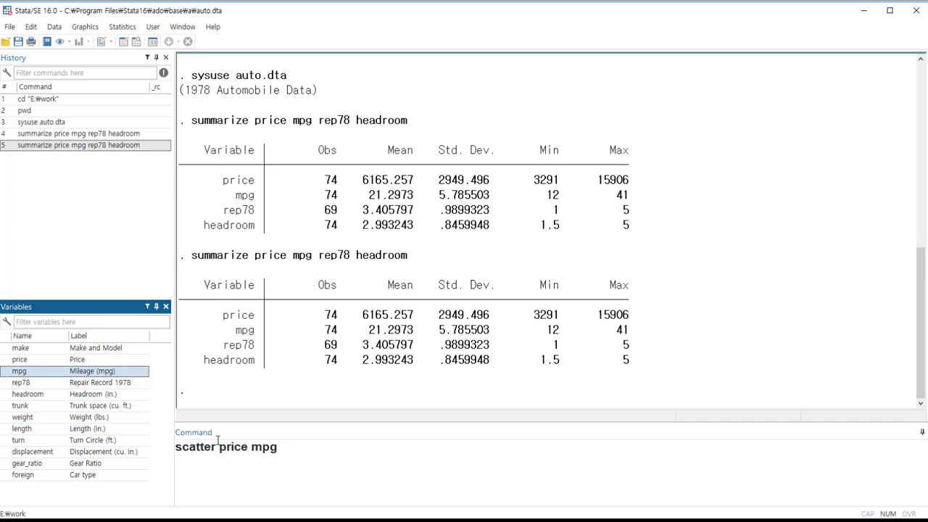
pyautogui.click(317, 450)
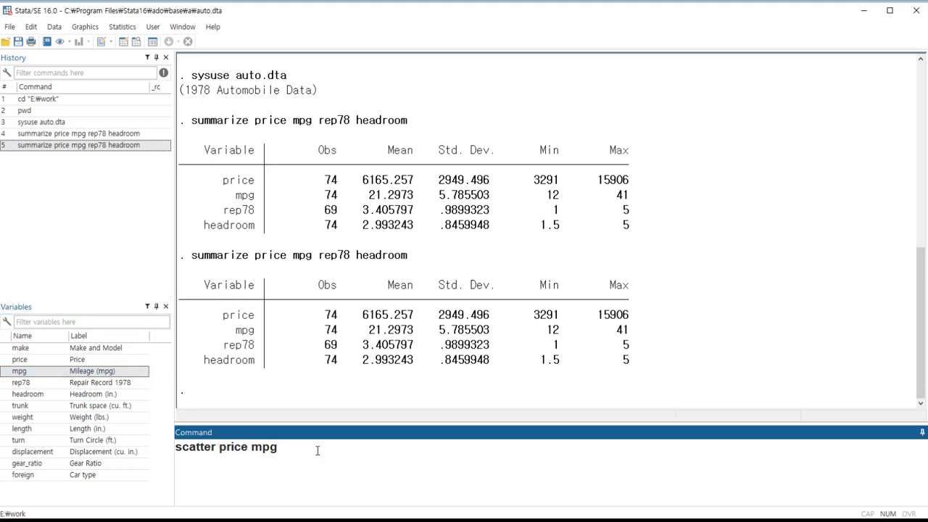
pyautogui.press('Return')
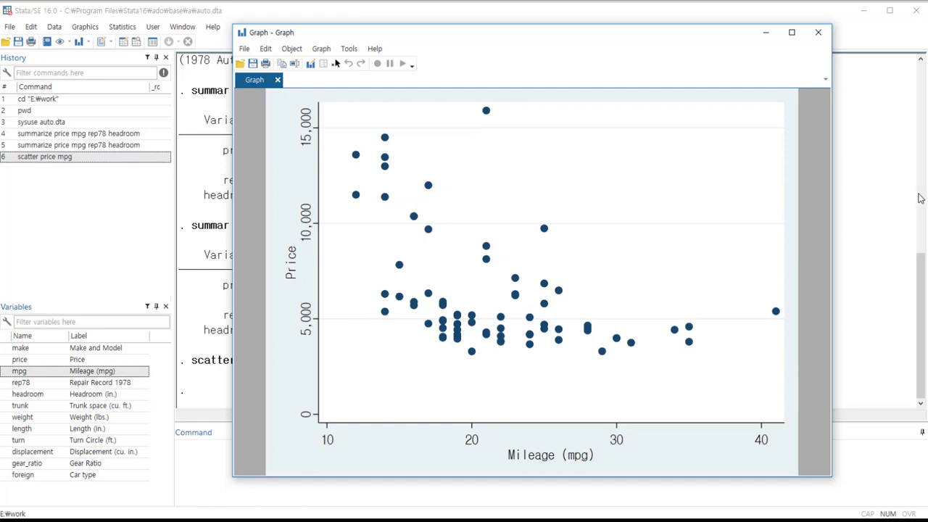
pyautogui.click(819, 36)
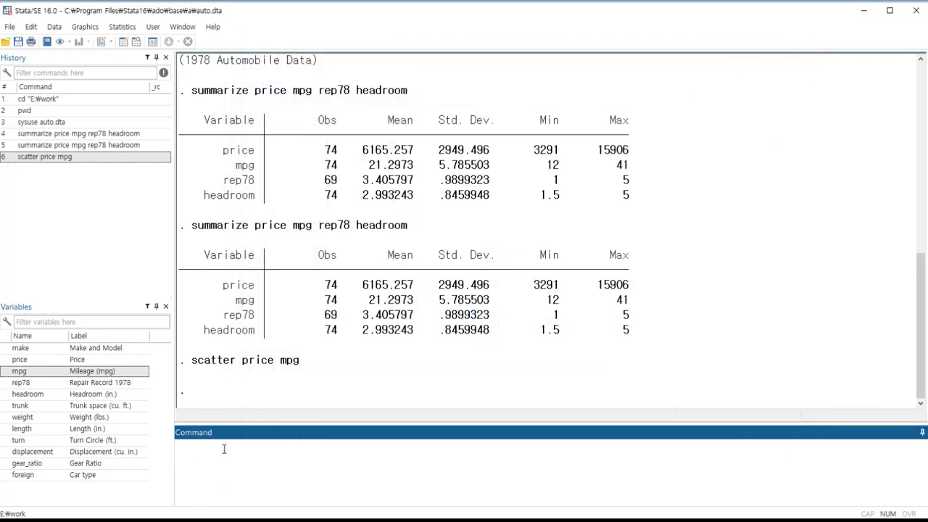
# Step: Run a regress command with price as the dependent variable and mpg, rep78, headroom and trunk as regressors
pyautogui.write('regress')
pyautogui.click(16, 363)
pyautogui.click(25, 373)
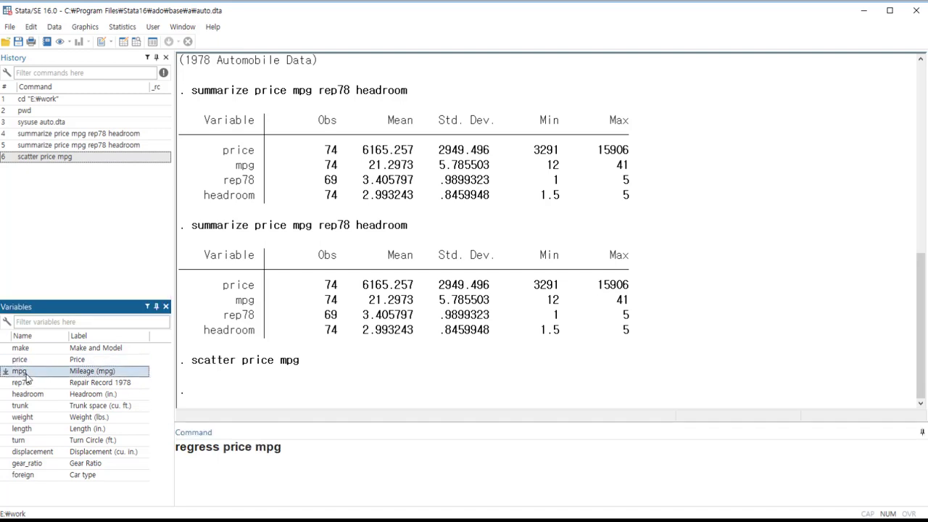
pyautogui.click(24, 384)
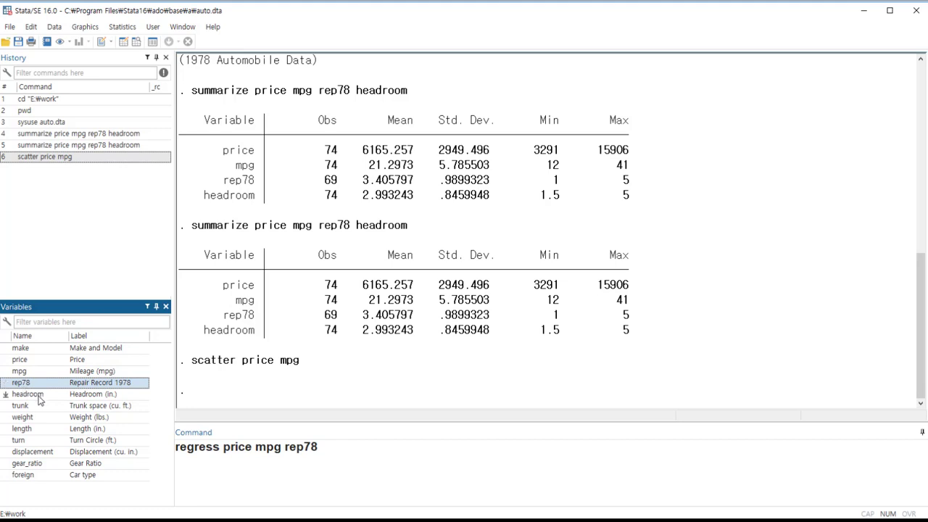
pyautogui.click(37, 397)
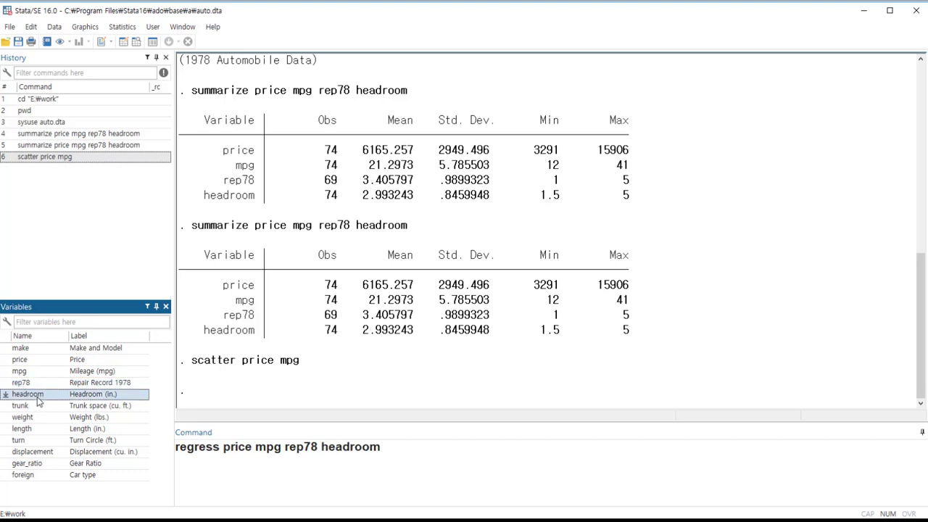
pyautogui.click(23, 407)
pyautogui.click(23, 407)
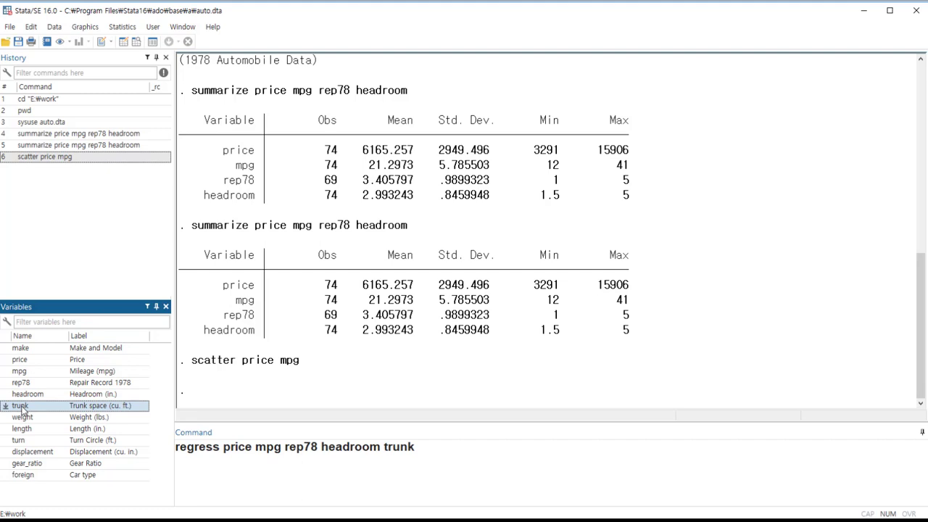
pyautogui.press('Return')
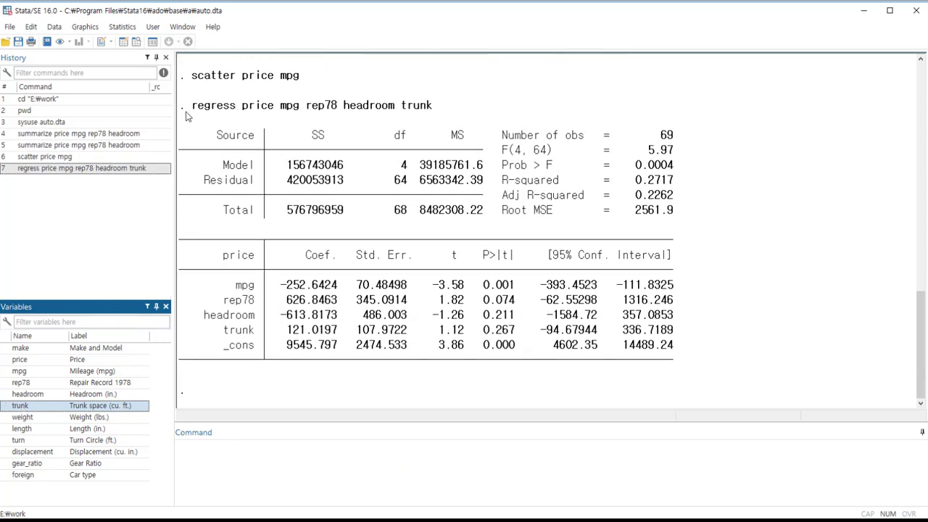
# Step: Select the regression output tables in the results and copy them as plain text
pyautogui.moveTo(190, 108); pyautogui.dragTo(677, 378)
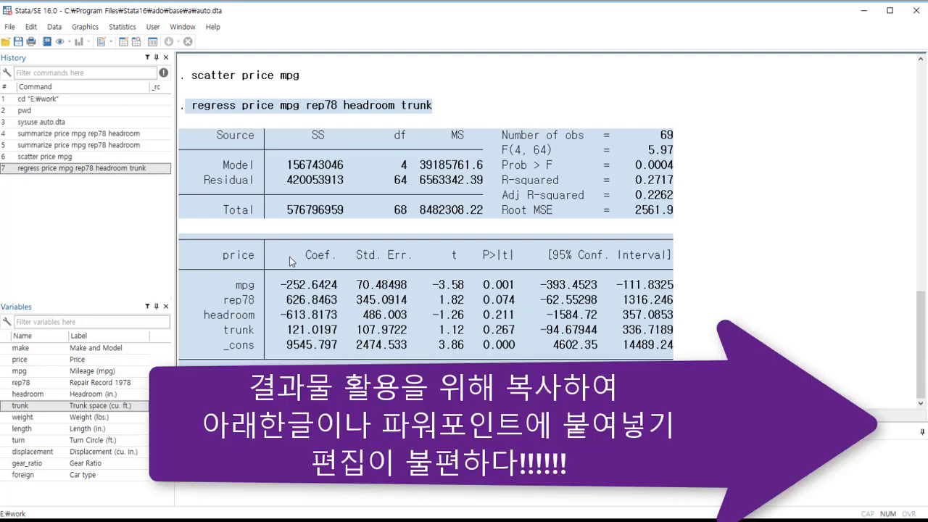
pyautogui.click(691, 320)
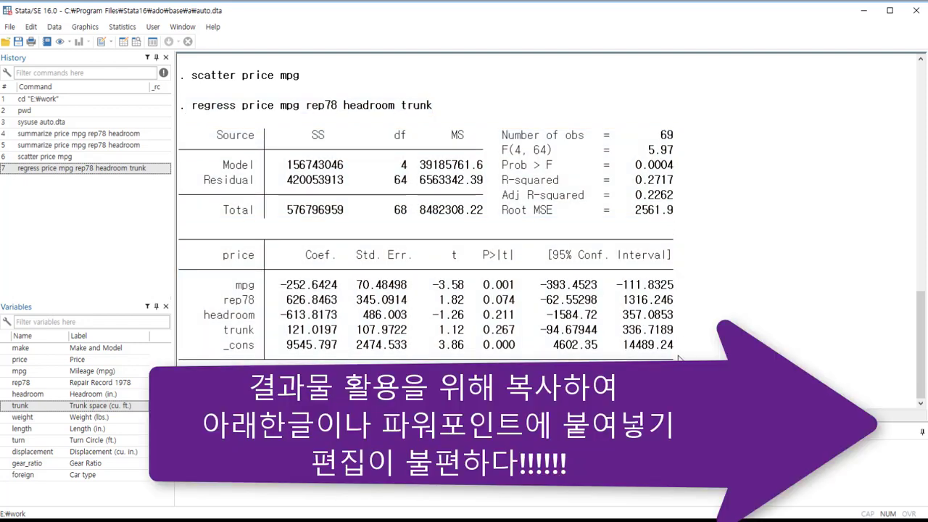
pyautogui.moveTo(679, 357); pyautogui.dragTo(178, 137)
pyautogui.rightClick(455, 236)
pyautogui.click(465, 227)
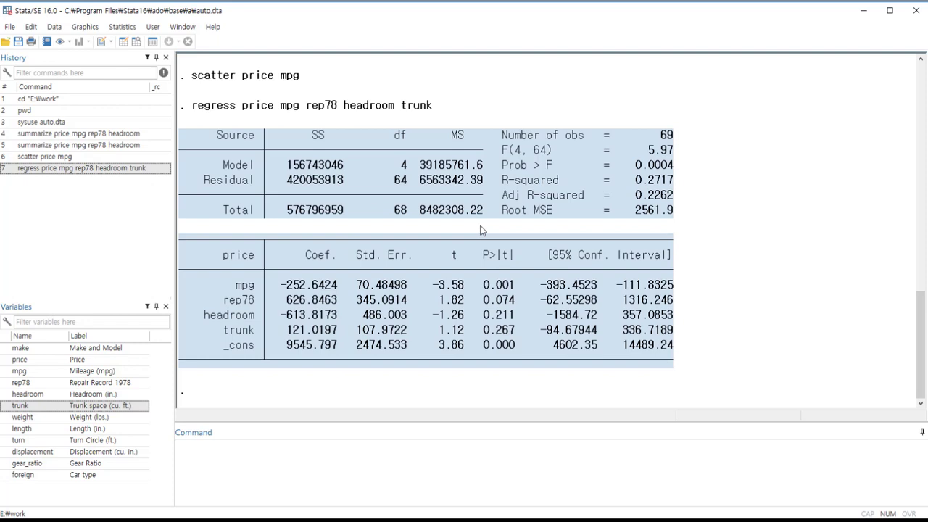
# Step: Select both regression output tables again and copy them in table format with Copy table
pyautogui.click(296, 290)
pyautogui.moveTo(281, 284); pyautogui.dragTo(168, 130)
pyautogui.click(772, 371)
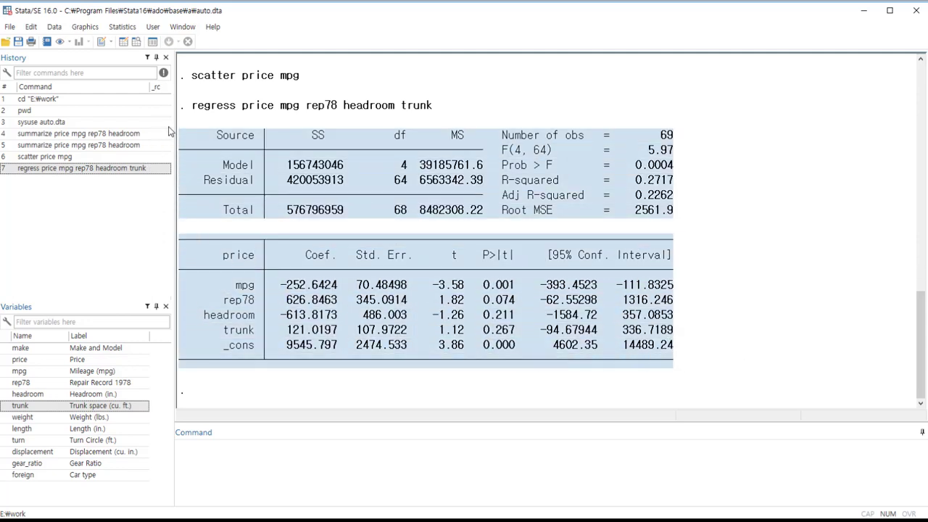
pyautogui.rightClick(445, 219)
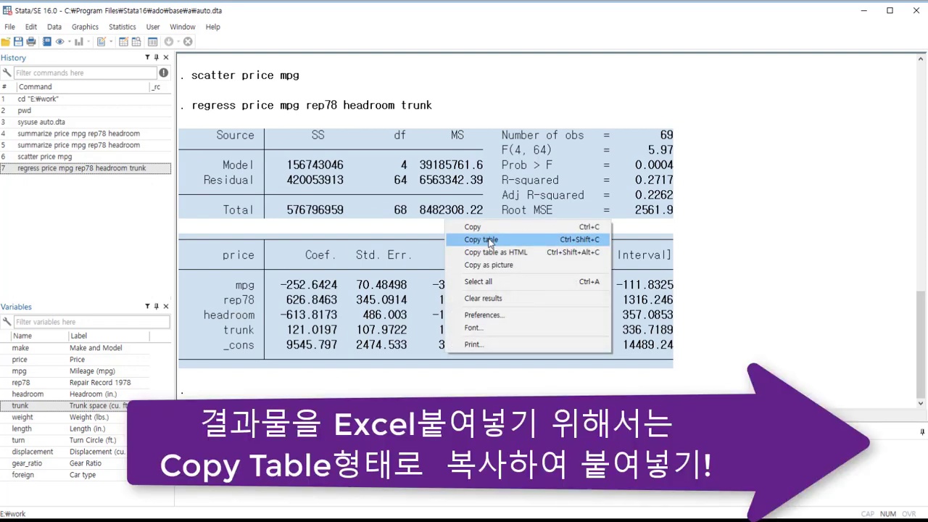
pyautogui.click(490, 240)
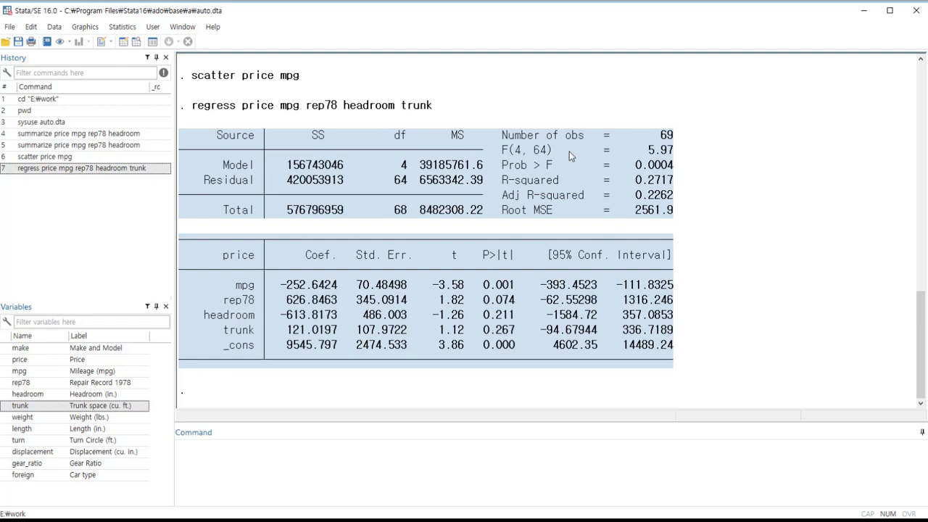
# Step: Open the Stata command help for regress and look through its syntax, options and examples
pyautogui.click(213, 27)
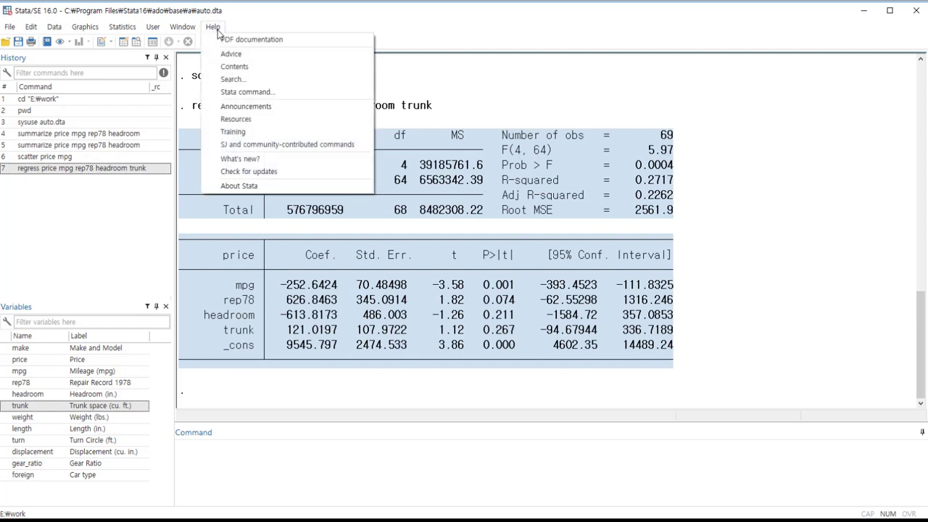
pyautogui.click(247, 92)
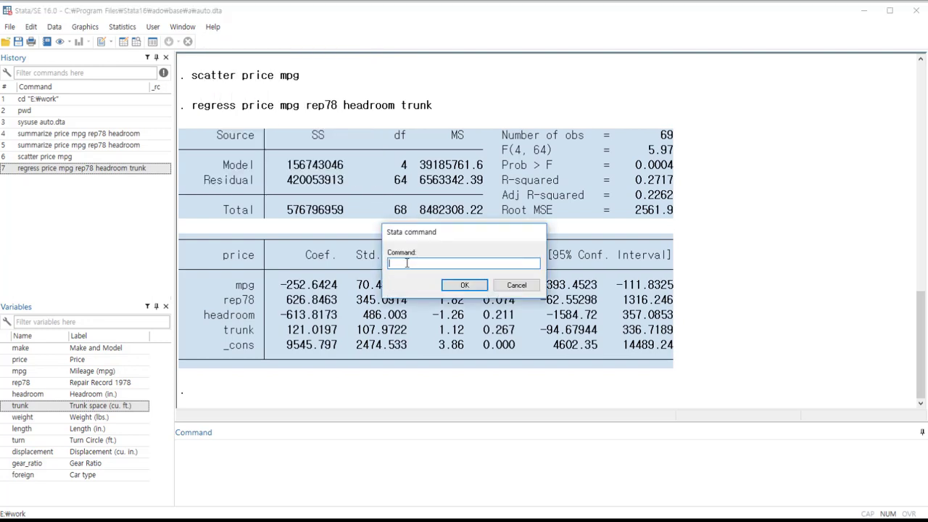
pyautogui.write('re')
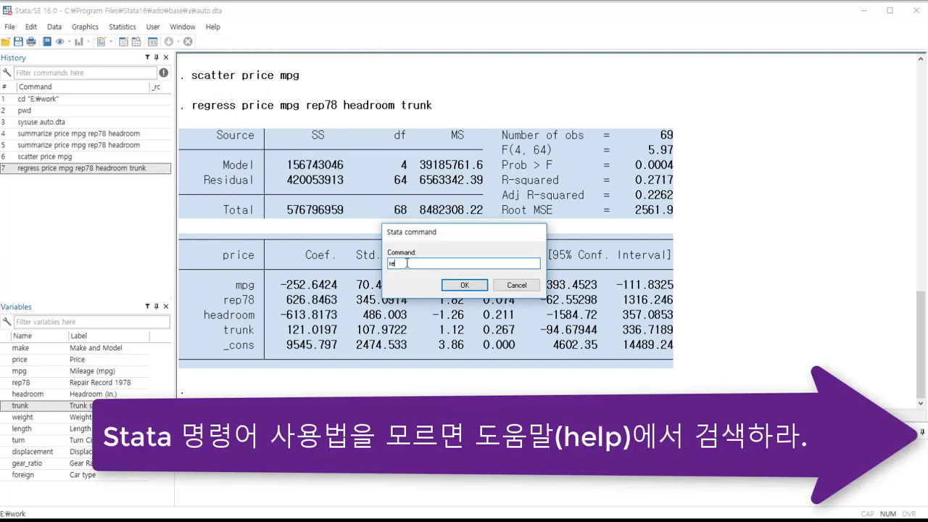
pyautogui.write('gress')
pyautogui.click(451, 286)
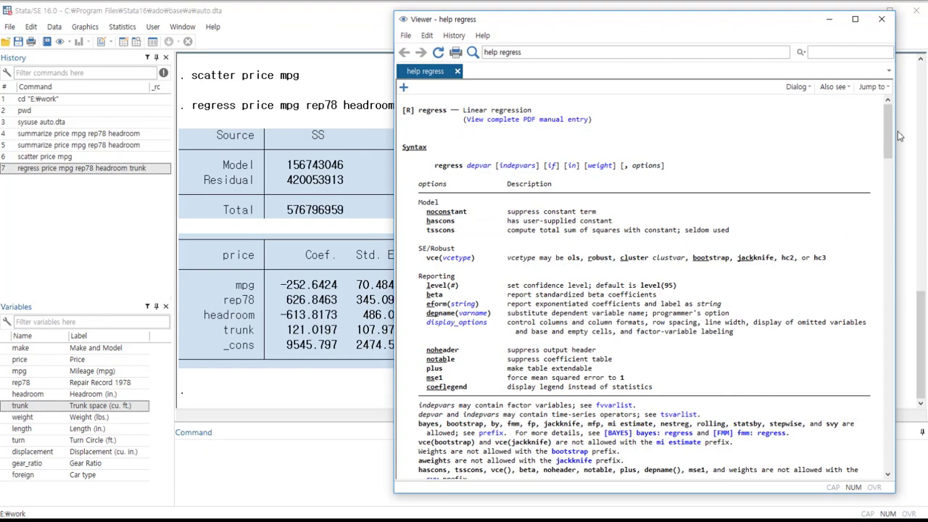
pyautogui.moveTo(887, 132); pyautogui.dragTo(874, 353)
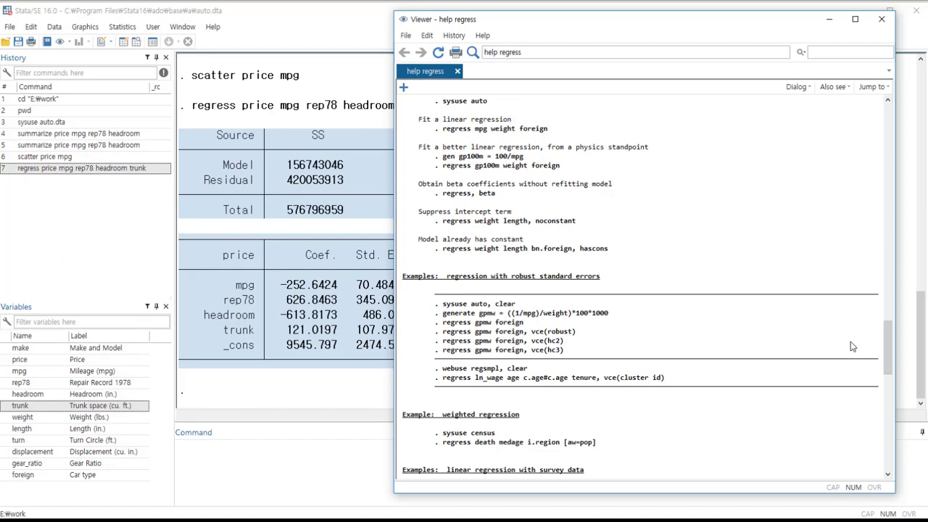
pyautogui.moveTo(882, 362); pyautogui.dragTo(864, 137)
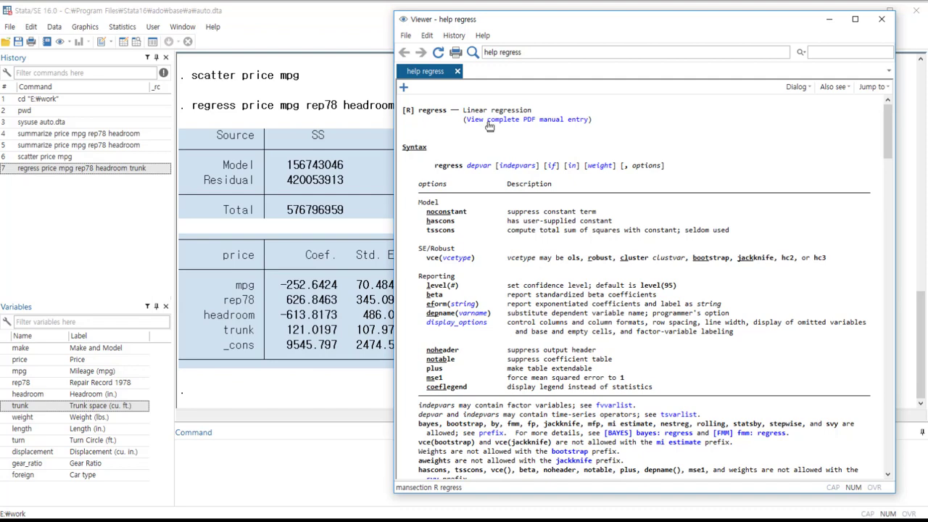
# Step: View the complete PDF manual entry for regress, browse the manual, and close both it and the help viewer
pyautogui.click(529, 120)
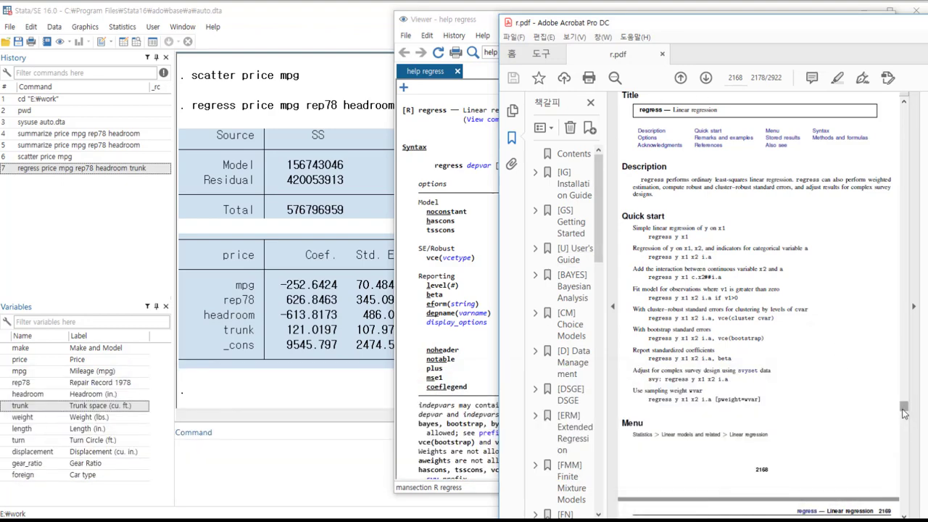
pyautogui.scroll(1, 904, 410)
pyautogui.moveTo(904, 410); pyautogui.dragTo(898, 388)
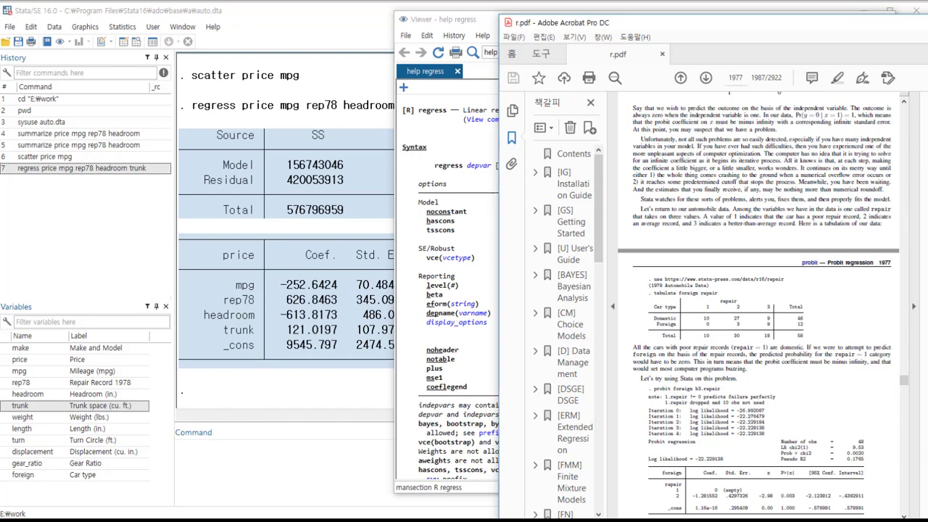
pyautogui.hotkey('alt', 'F4')
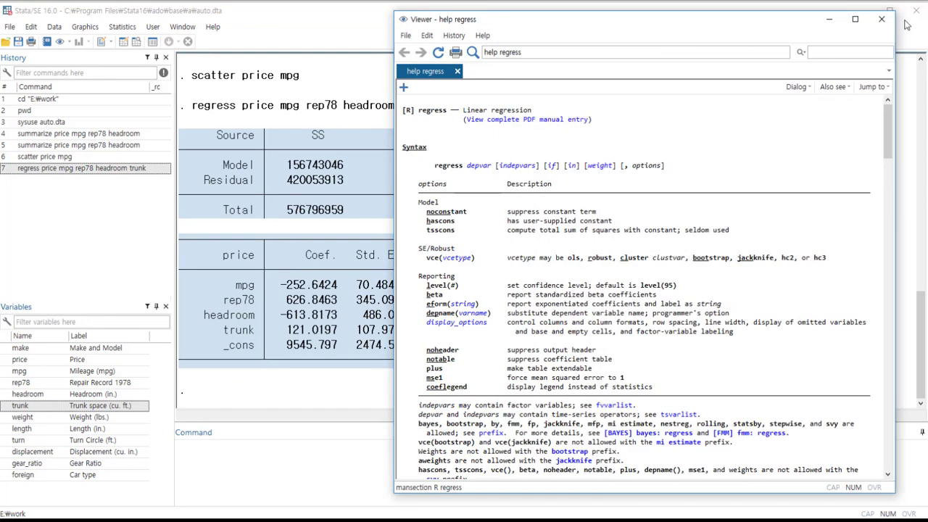
pyautogui.click(882, 21)
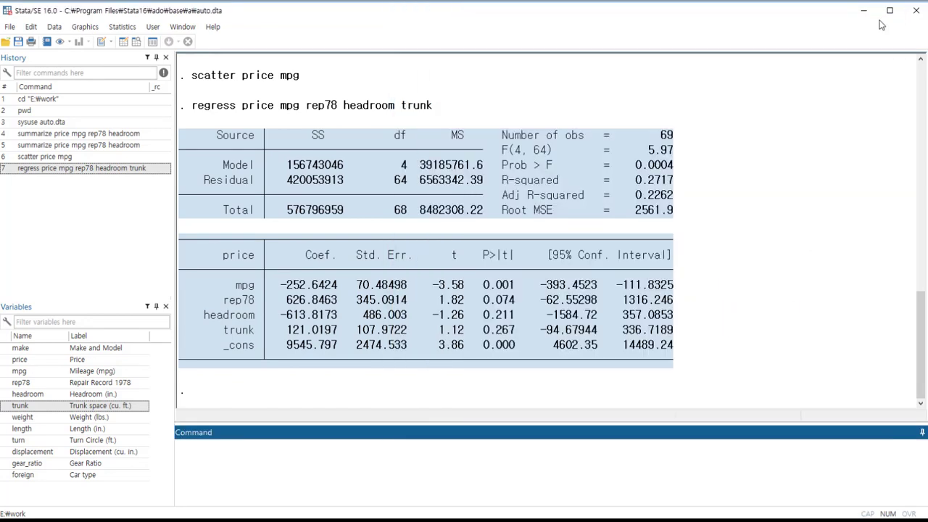